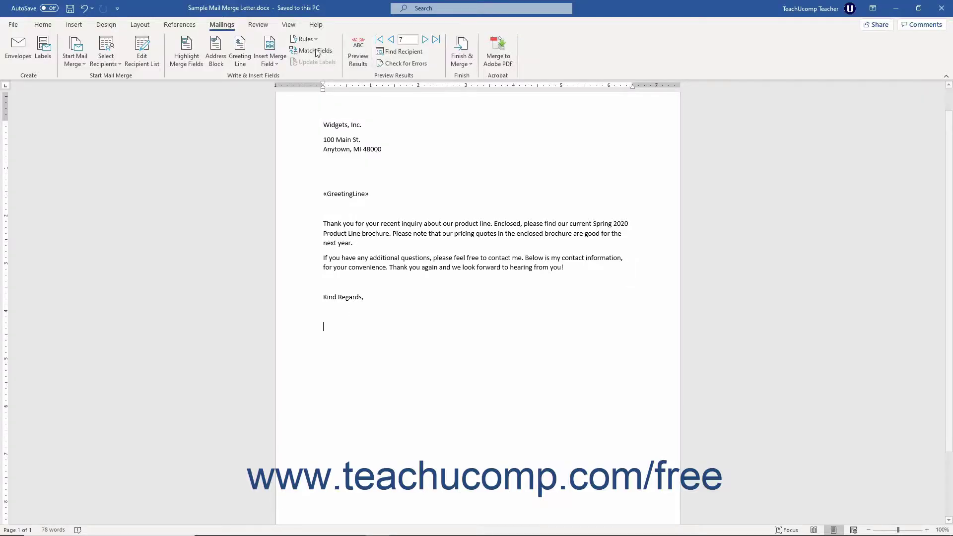
# - Look through the mail merge Rules and Finish & Merge menus, then close them
pyautogui.click(311, 39)
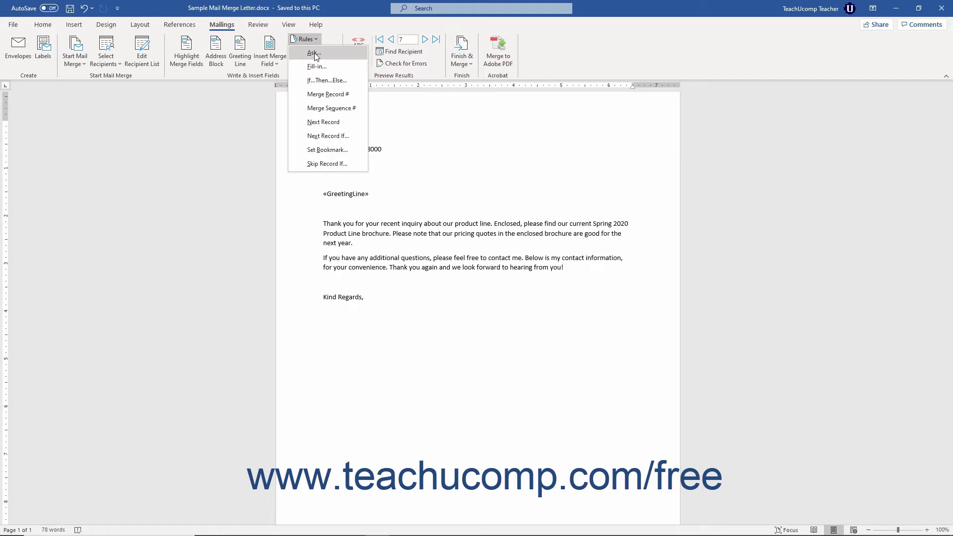
pyautogui.click(382, 29)
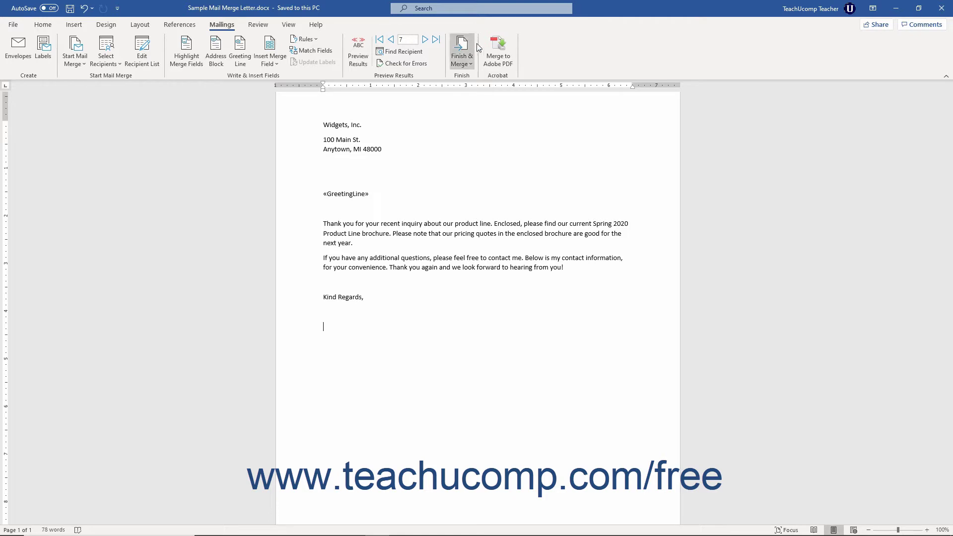
pyautogui.click(464, 51)
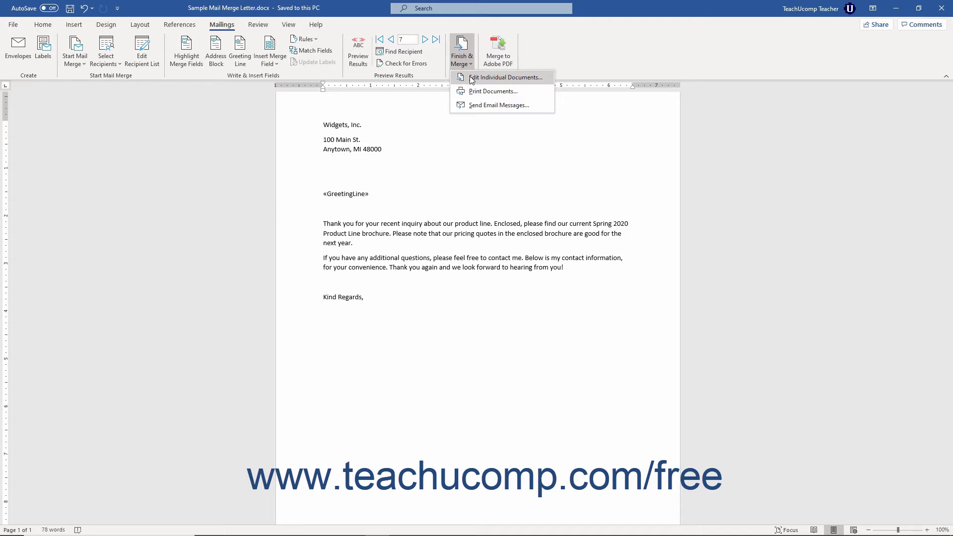
pyautogui.click(566, 59)
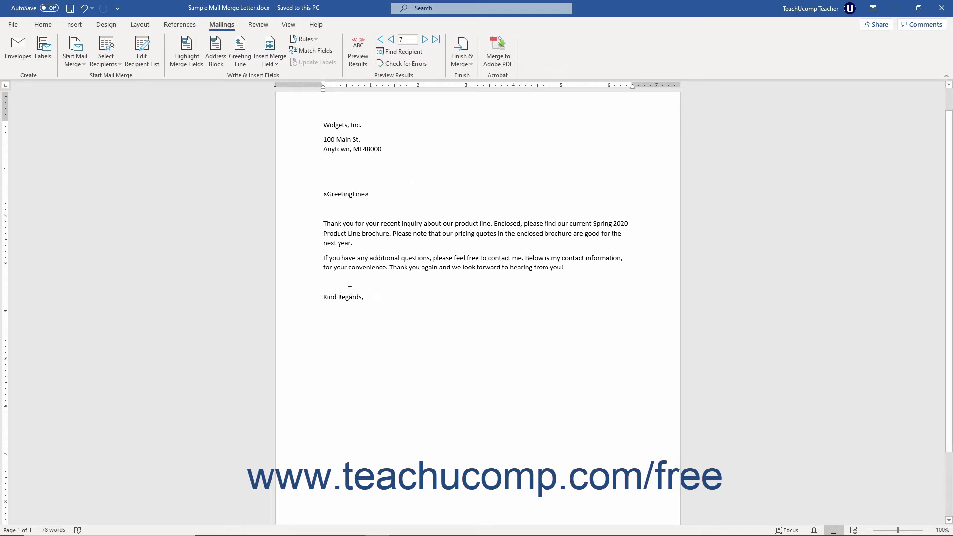
# - With the cursor below Kind Regards, review the existing bookmarks and close the Bookmark list
pyautogui.click(342, 320)
pyautogui.click(75, 25)
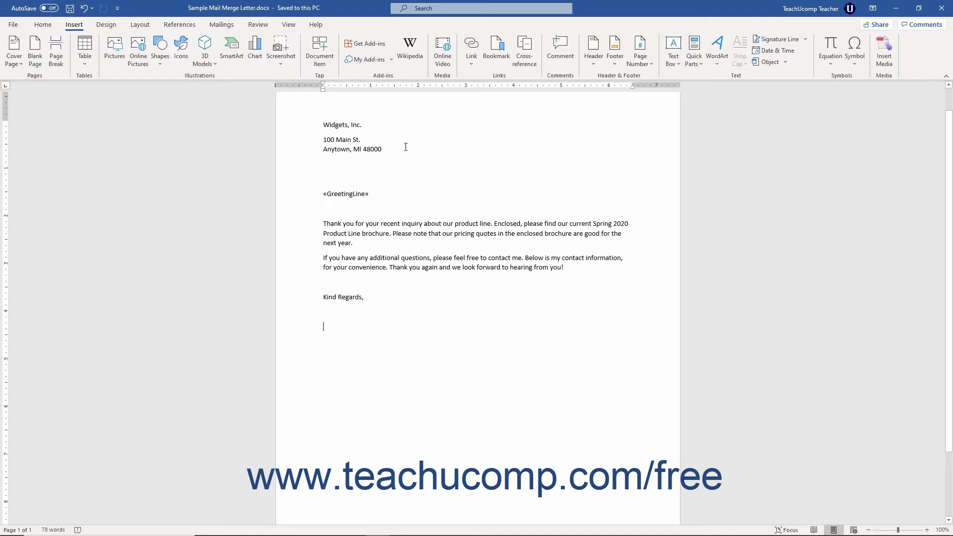
pyautogui.click(496, 46)
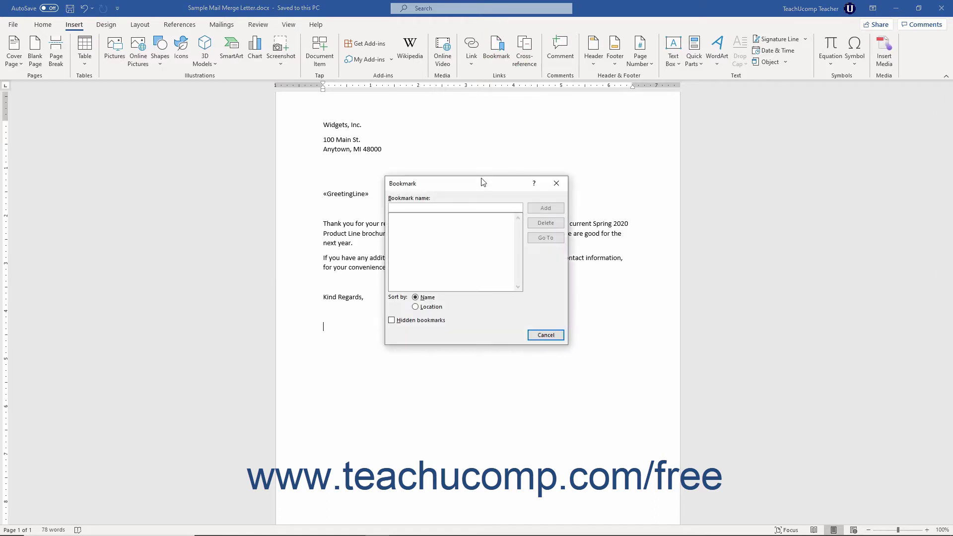
pyautogui.write('Address')
pyautogui.click(545, 208)
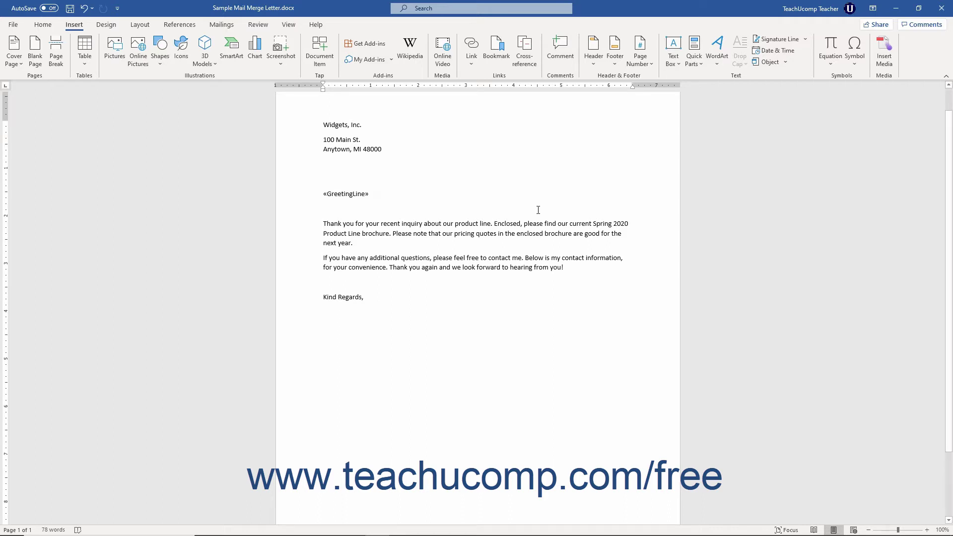
# - Insert a Ref field to the MyName bookmark below Kind Regards, then display field codes with Alt+F9
pyautogui.click(694, 63)
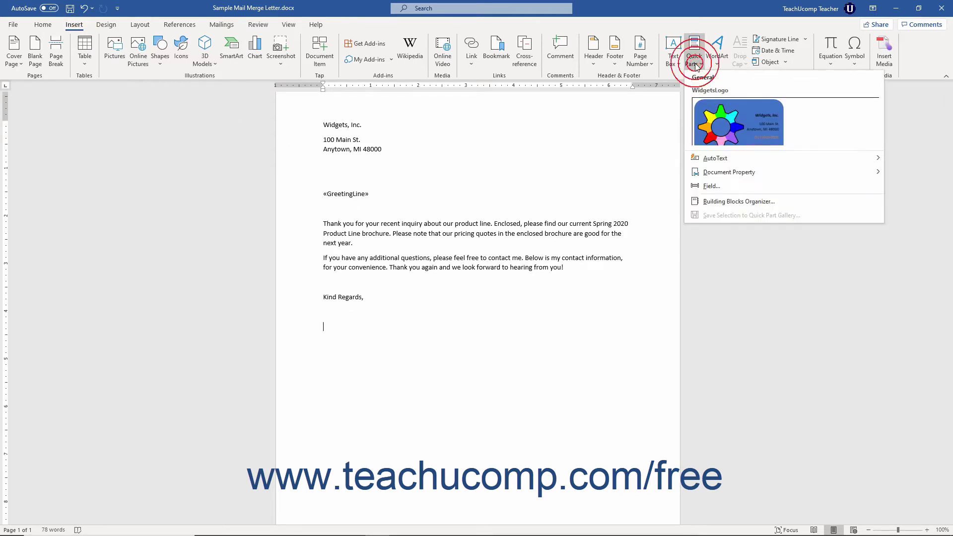
pyautogui.click(712, 185)
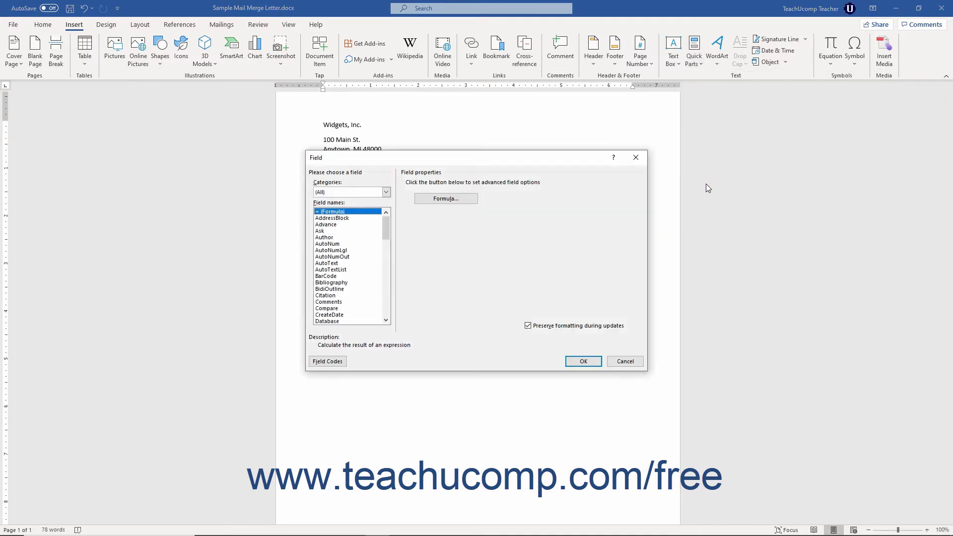
pyautogui.click(386, 193)
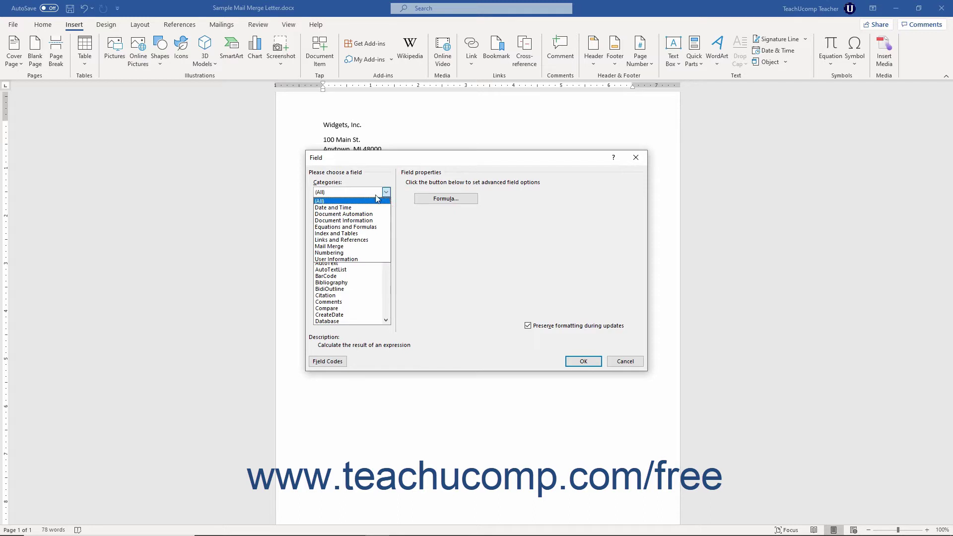
pyautogui.click(374, 197)
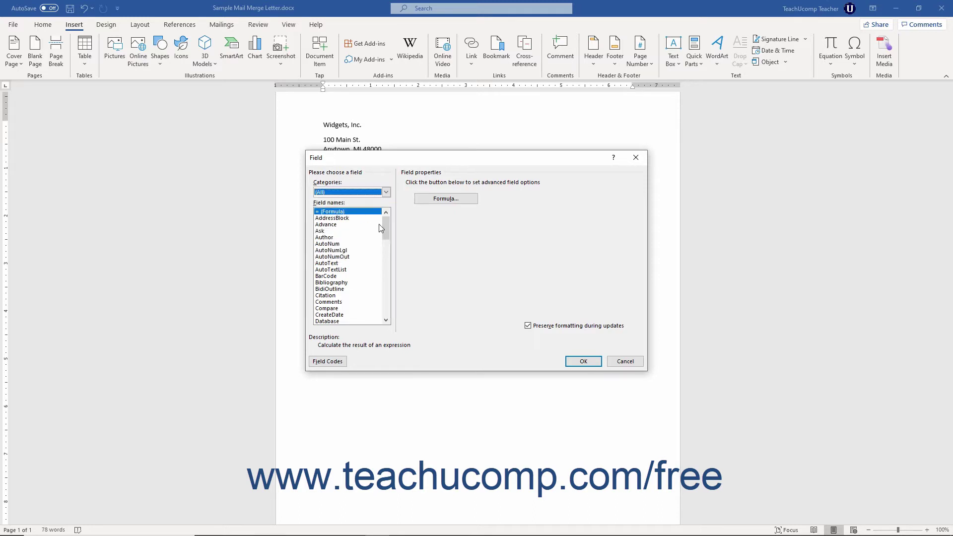
pyautogui.moveTo(387, 220); pyautogui.dragTo(385, 282)
pyautogui.click(325, 271)
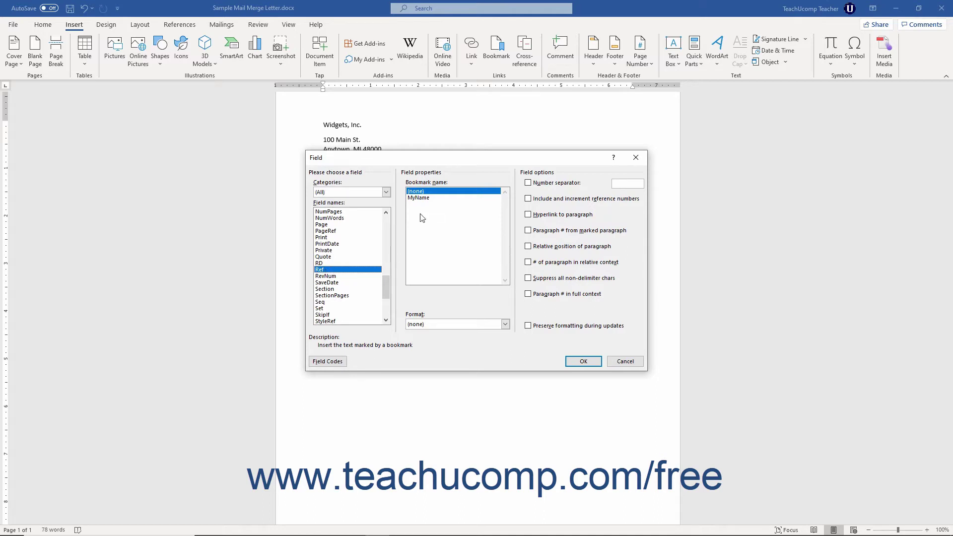
pyautogui.click(422, 198)
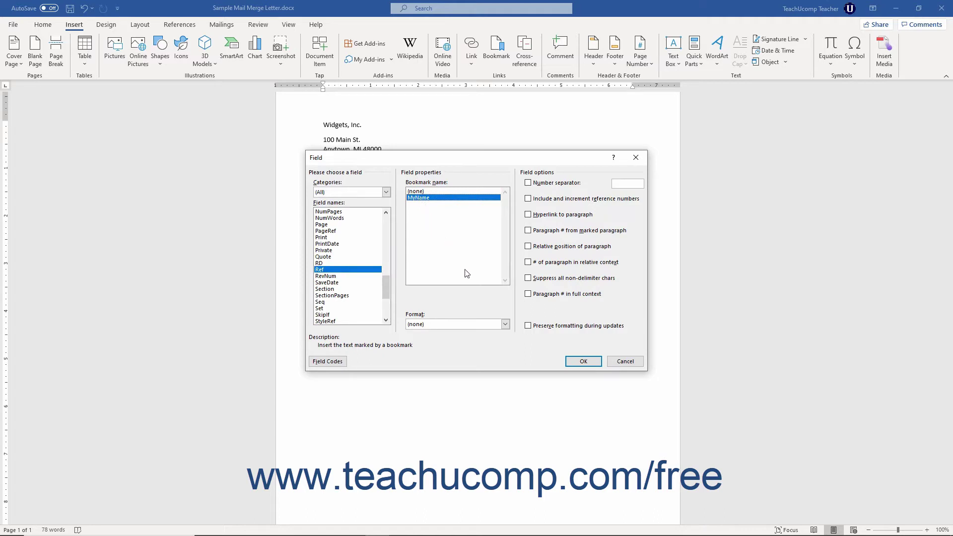
pyautogui.click(583, 362)
pyautogui.hotkey('alt', 'F9')
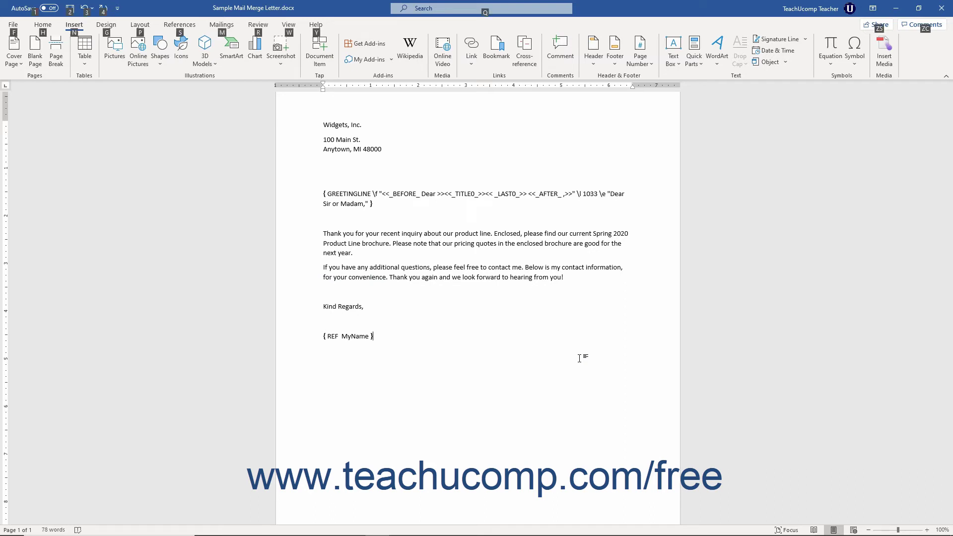
# - Hide field codes, place the cursor below «GreetingLine», and switch to the Mailings tools
pyautogui.hotkey('alt', 'F9')
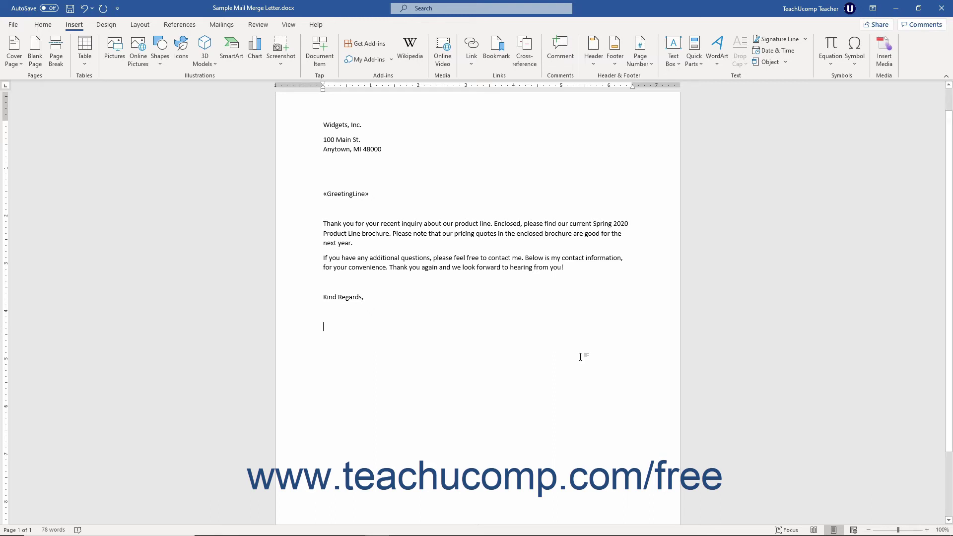
pyautogui.click(328, 208)
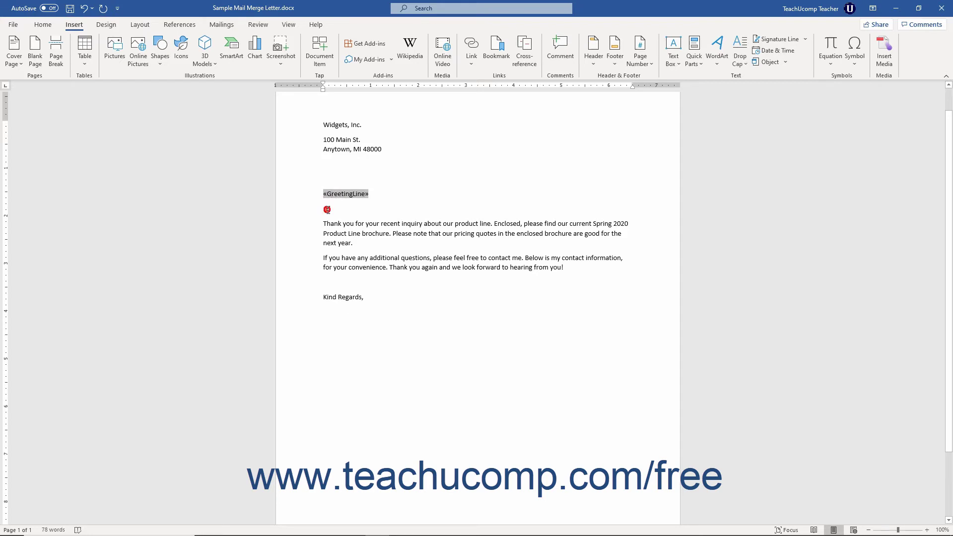
pyautogui.click(221, 25)
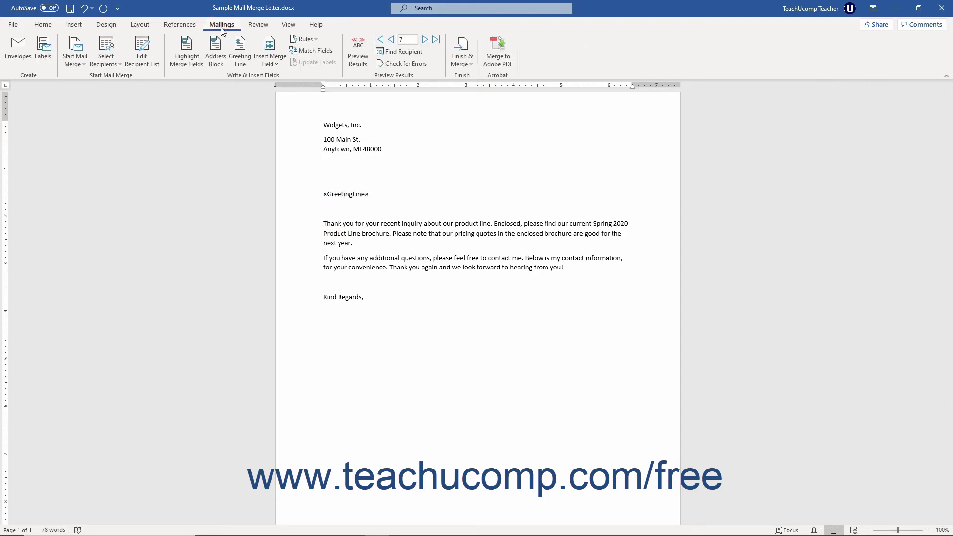
# - Insert an Ask field for bookmark MyName with default text [Your Name], asked only once
pyautogui.click(297, 40)
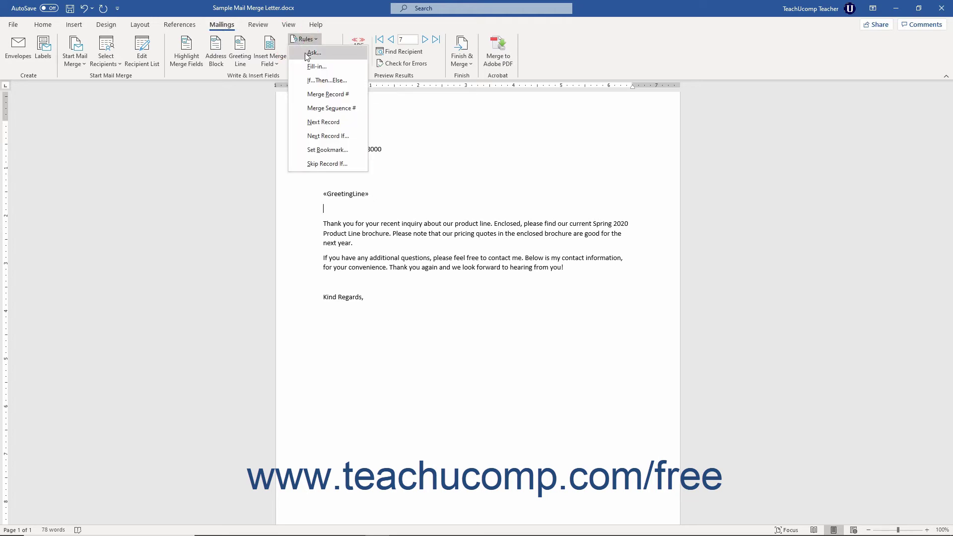
pyautogui.click(311, 53)
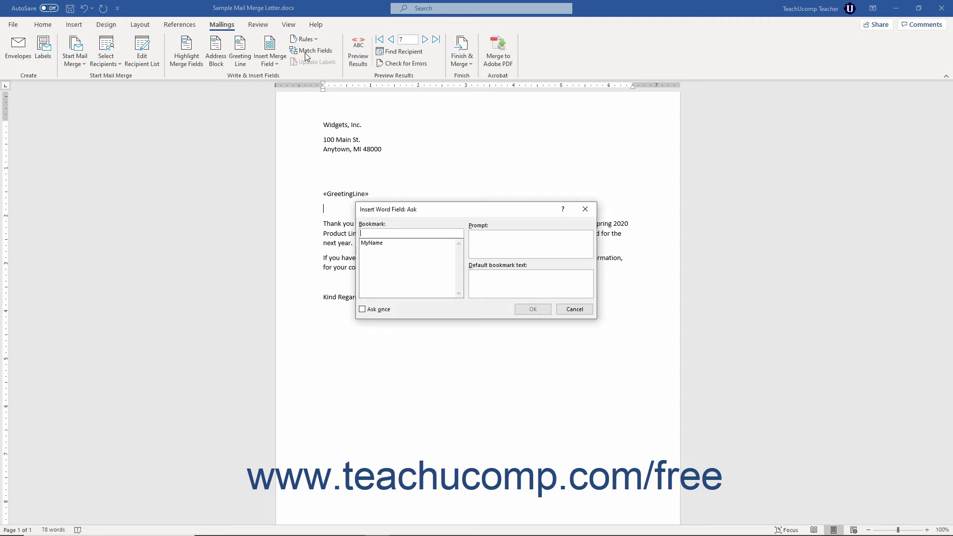
pyautogui.click(385, 246)
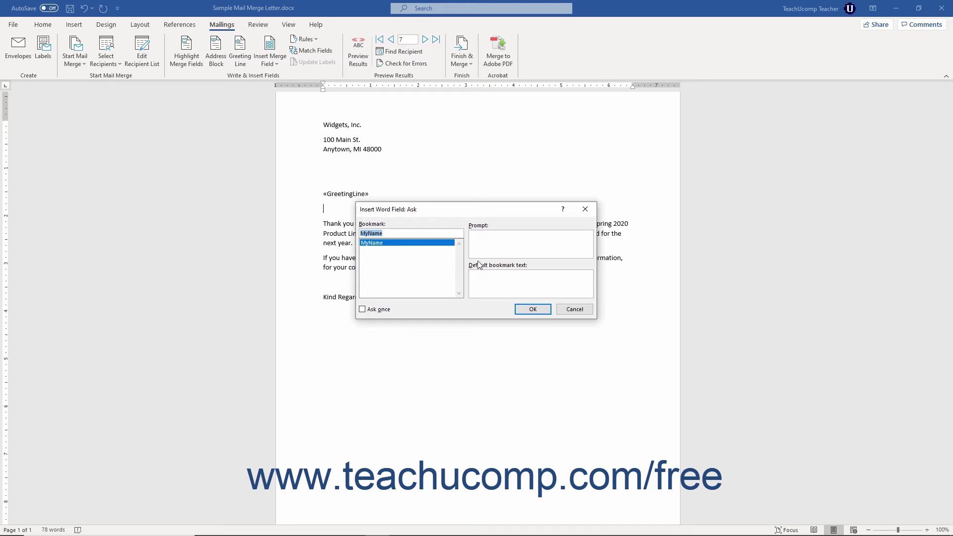
pyautogui.click(503, 242)
pyautogui.write('Type your name here:')
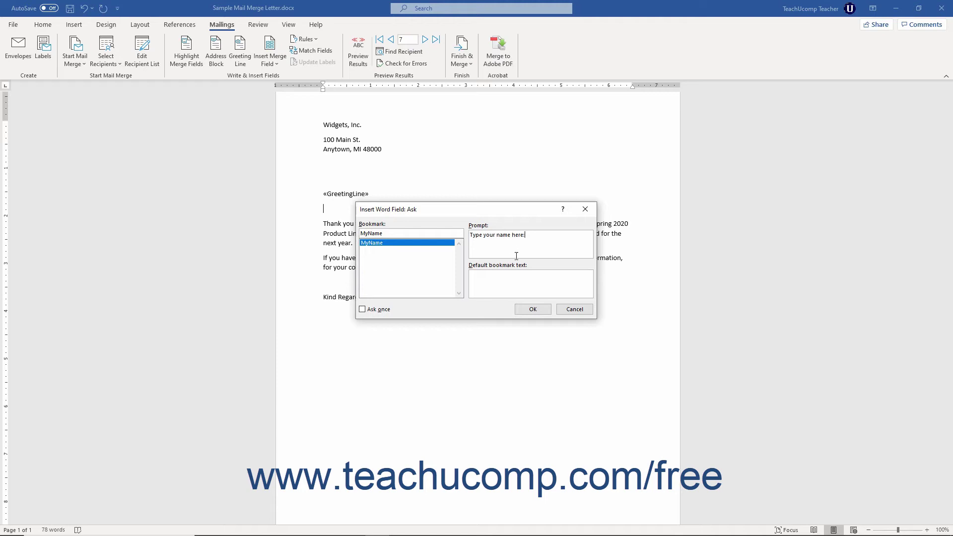
pyautogui.click(513, 286)
pyautogui.write('[Your Name]')
pyautogui.click(371, 311)
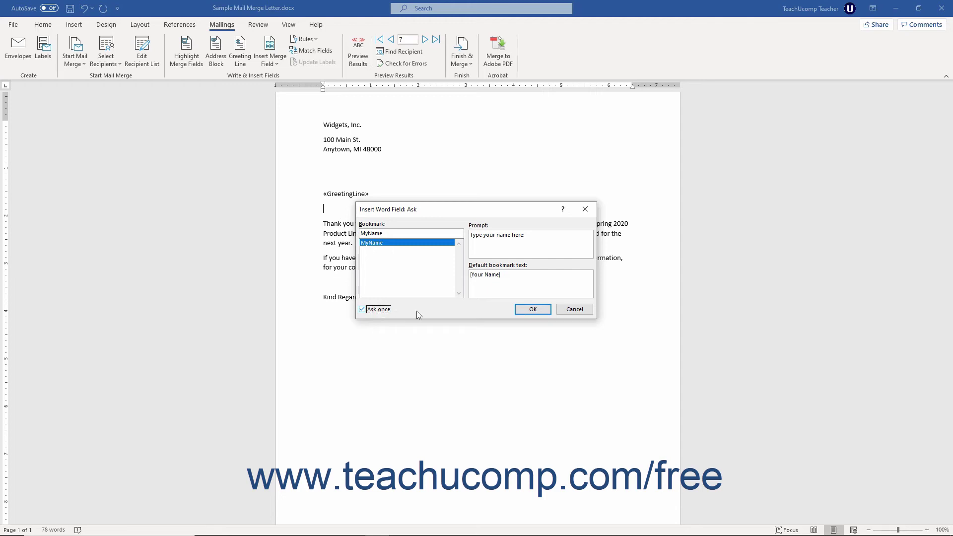
pyautogui.click(523, 309)
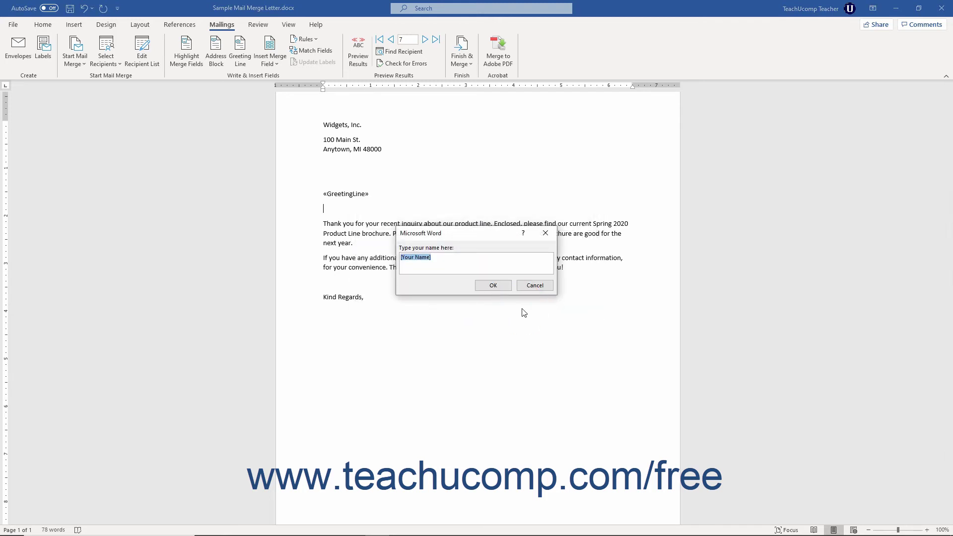
# - Accept the [Your Name] preview prompt and choose Finish & Merge > Edit Individual Documents
pyautogui.click(502, 289)
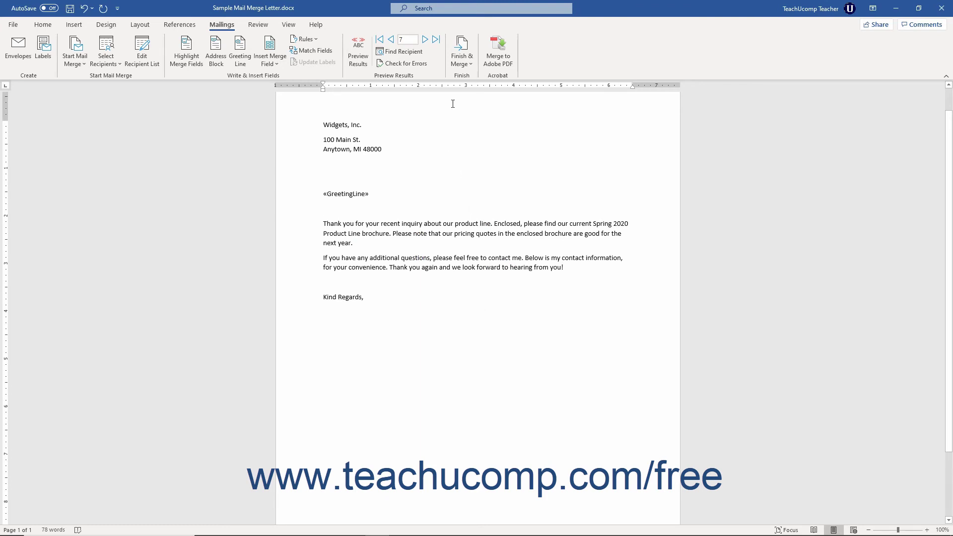
pyautogui.click(461, 53)
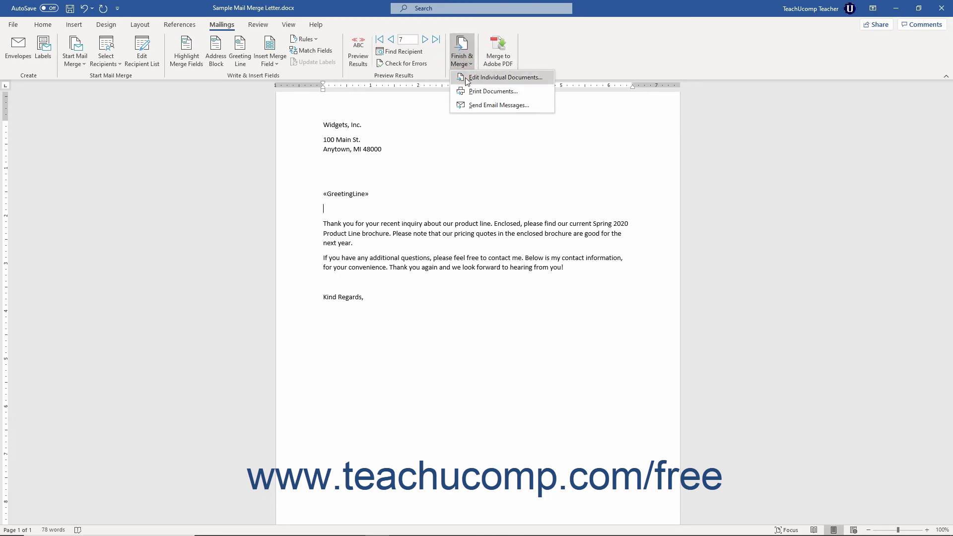
pyautogui.click(465, 77)
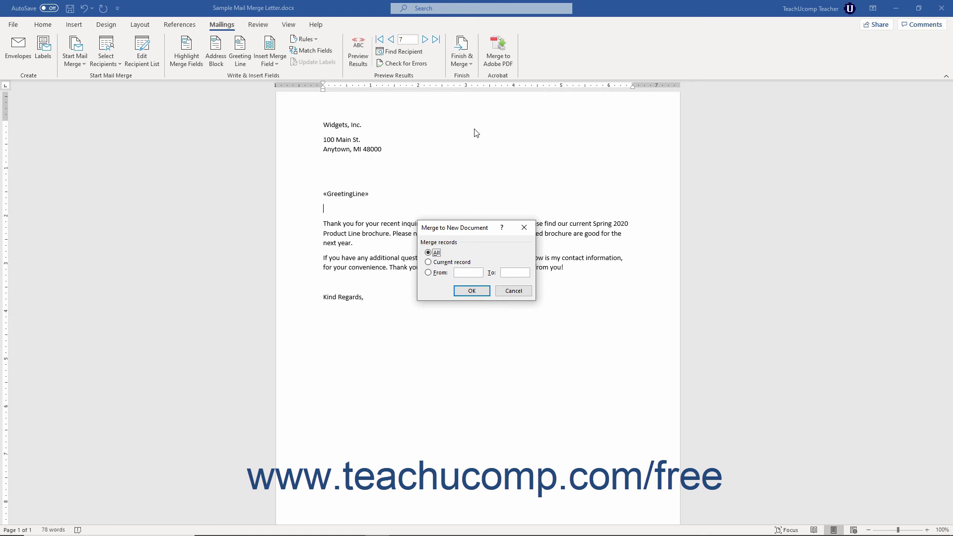
# - Merge all records to a new document and answer the name prompt with Jane Doe
pyautogui.click(474, 289)
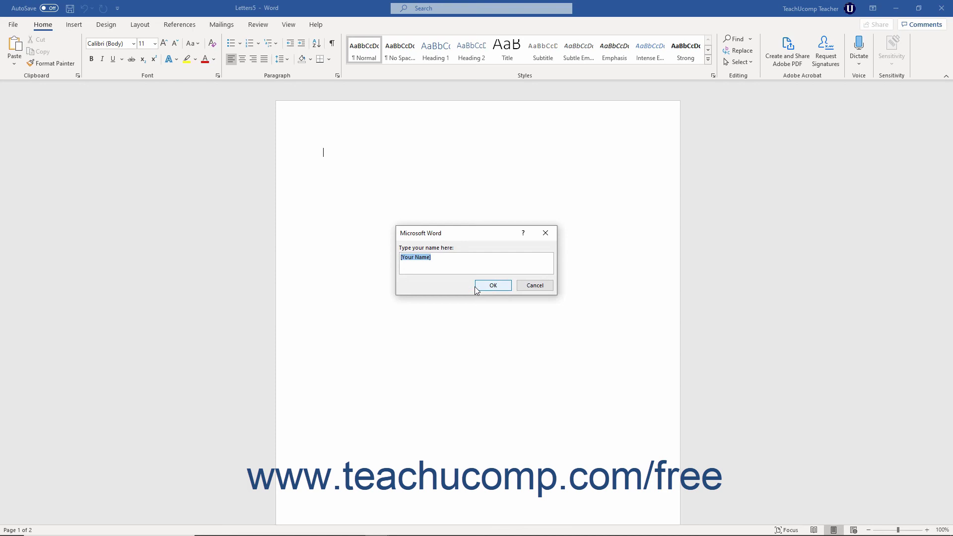
pyautogui.write('Jane Doe')
pyautogui.click(495, 285)
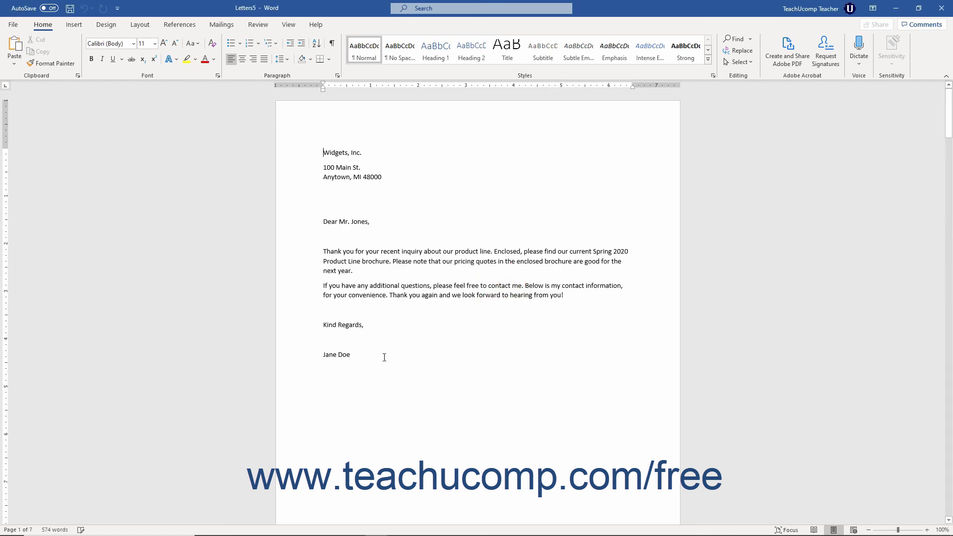
pyautogui.click(364, 354)
pyautogui.scroll(-2, 417, 358)
pyautogui.scroll(-3, 417, 358)
pyautogui.scroll(-10, 417, 358)
pyautogui.scroll(-4, 405, 357)
pyautogui.scroll(-1, 376, 380)
pyautogui.click(375, 381)
pyautogui.scroll(-10, 379, 383)
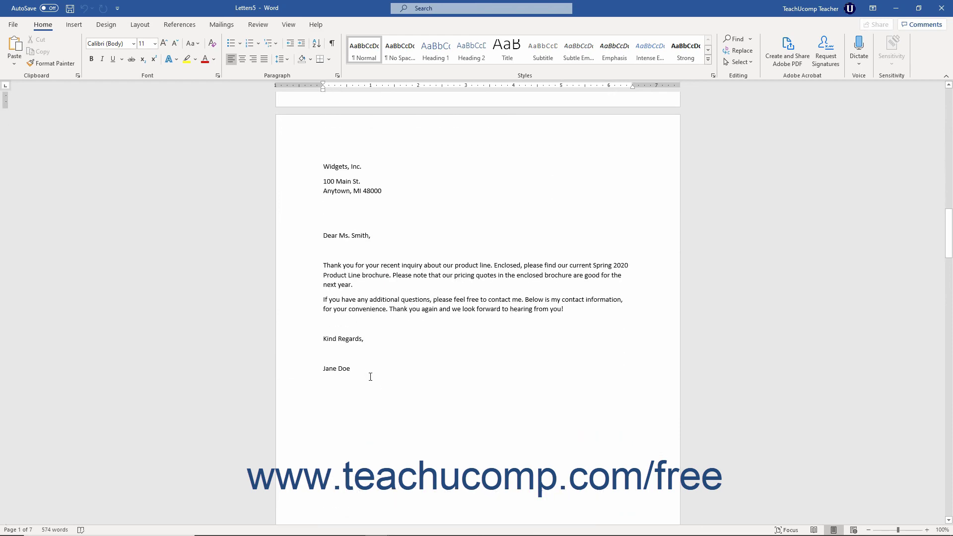